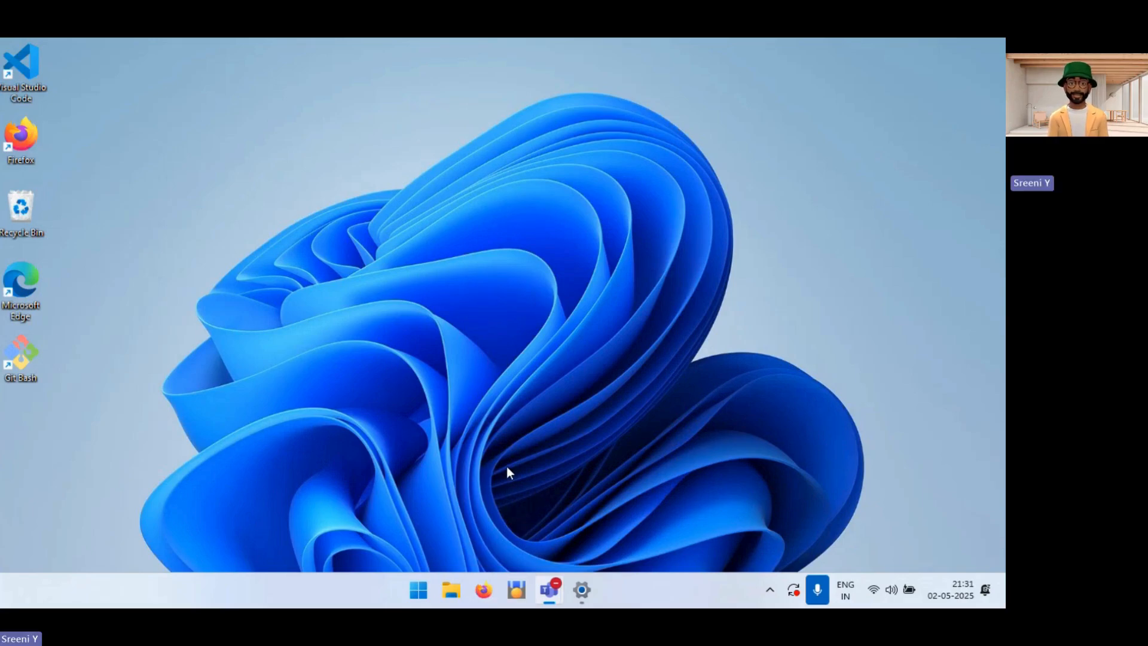
Launch Firefox, decline making it the default browser with the message turned off for good, and go to python.org.
left_click(484, 591)
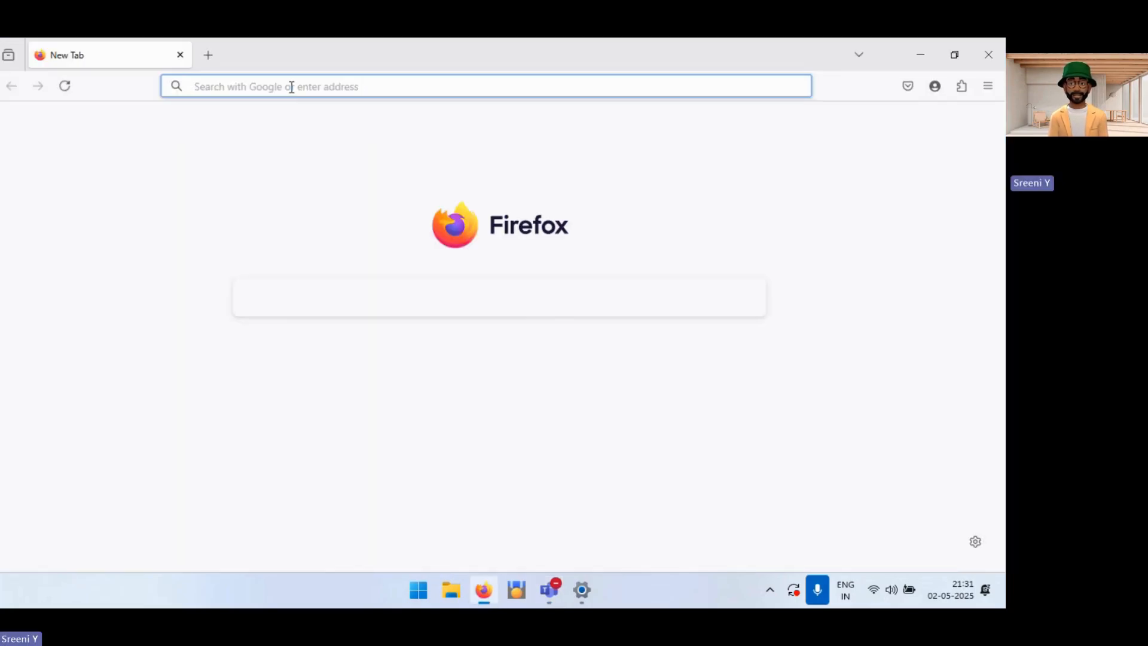
type("pytho")
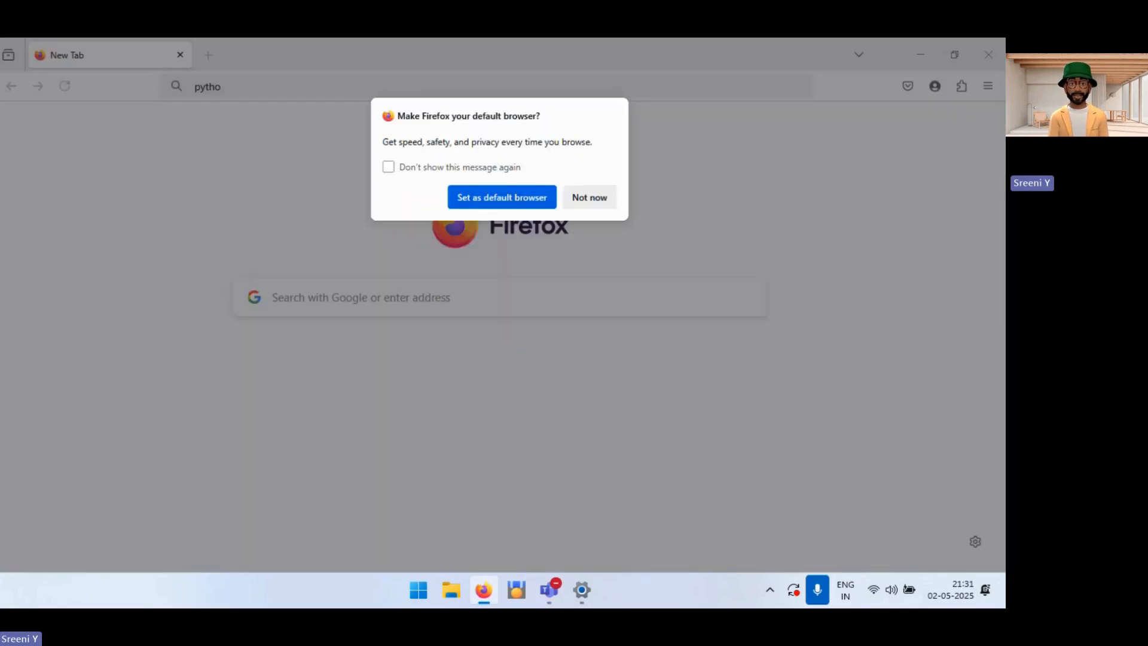
left_click(417, 168)
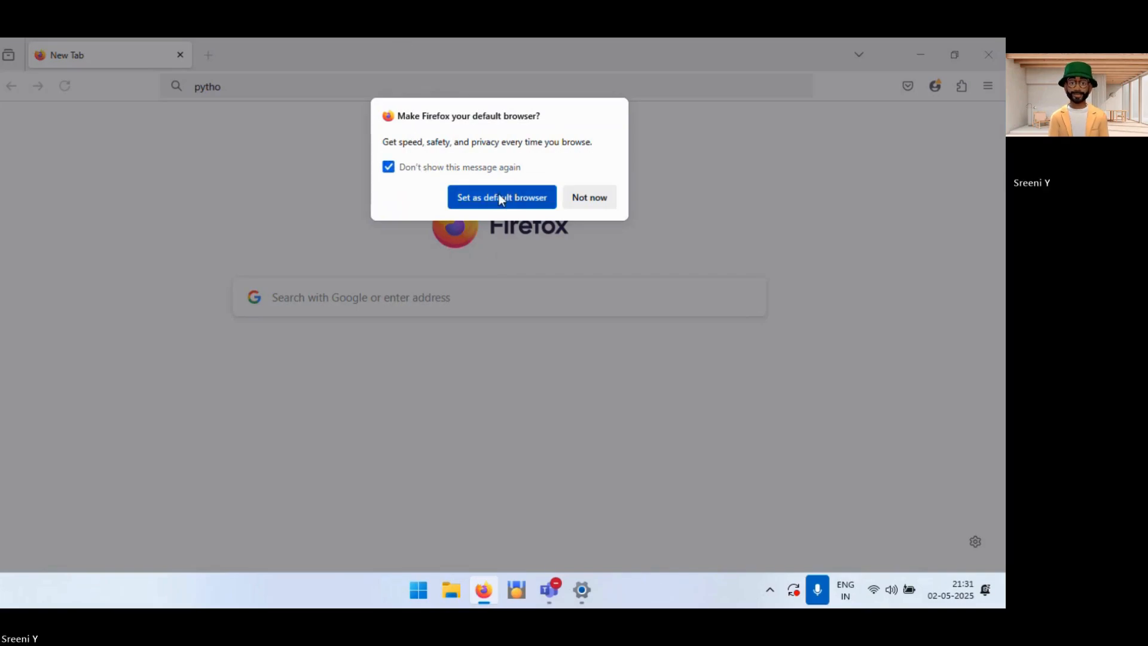
left_click(607, 197)
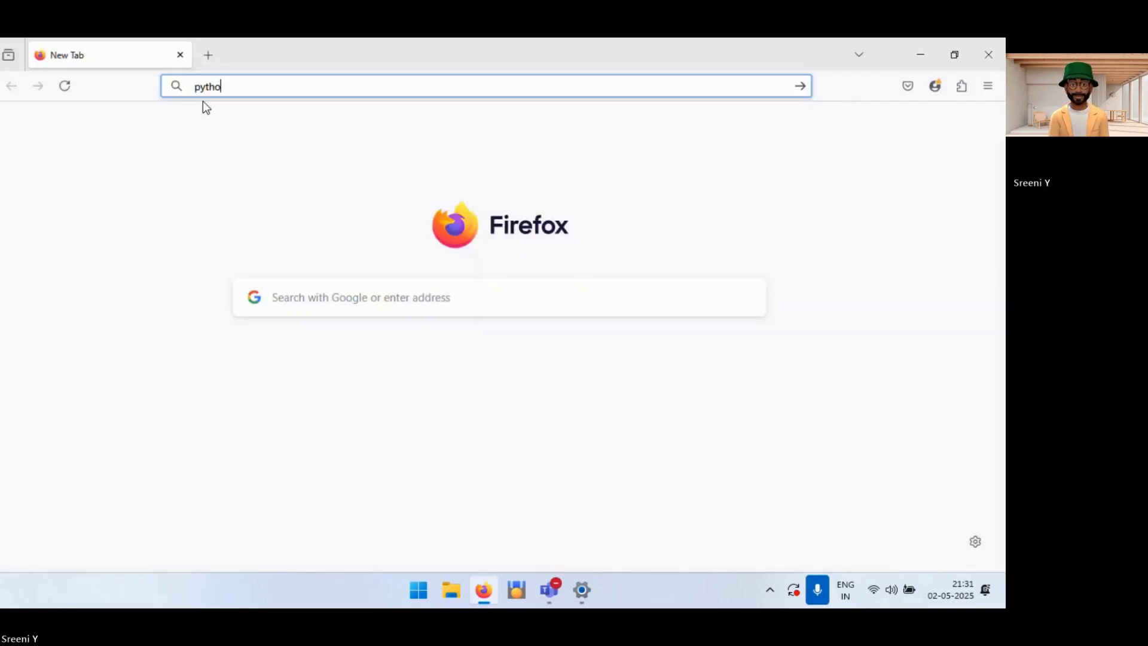
type("n.org")
key("Return")
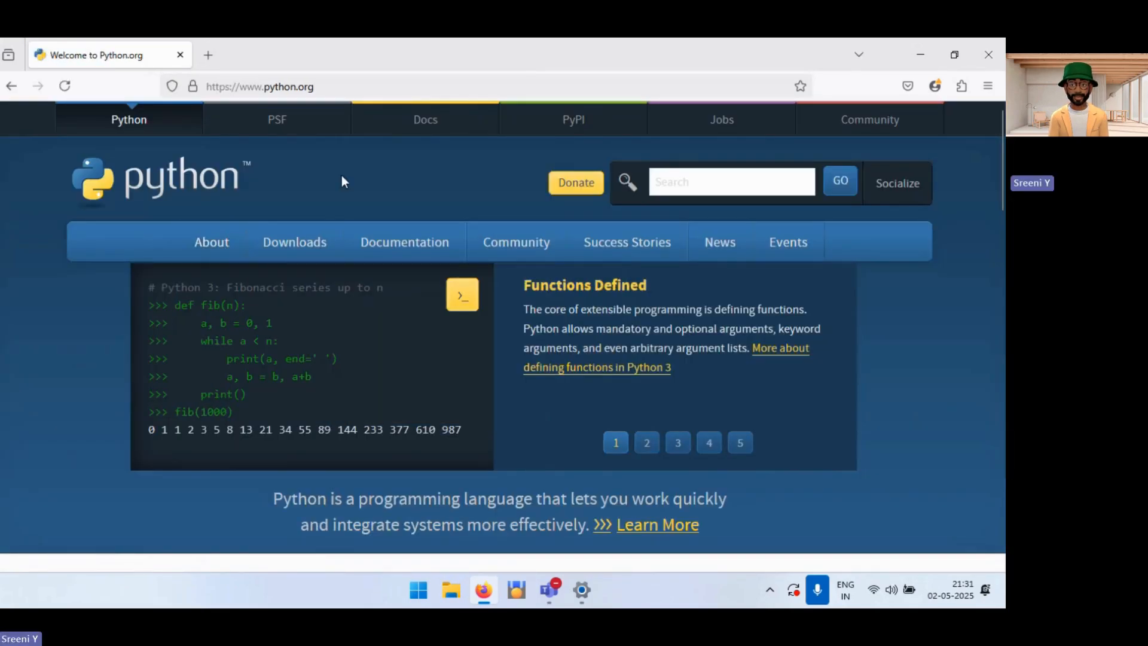
Open the Python releases for Windows page from the site's downloads.
mouse_move(302, 239)
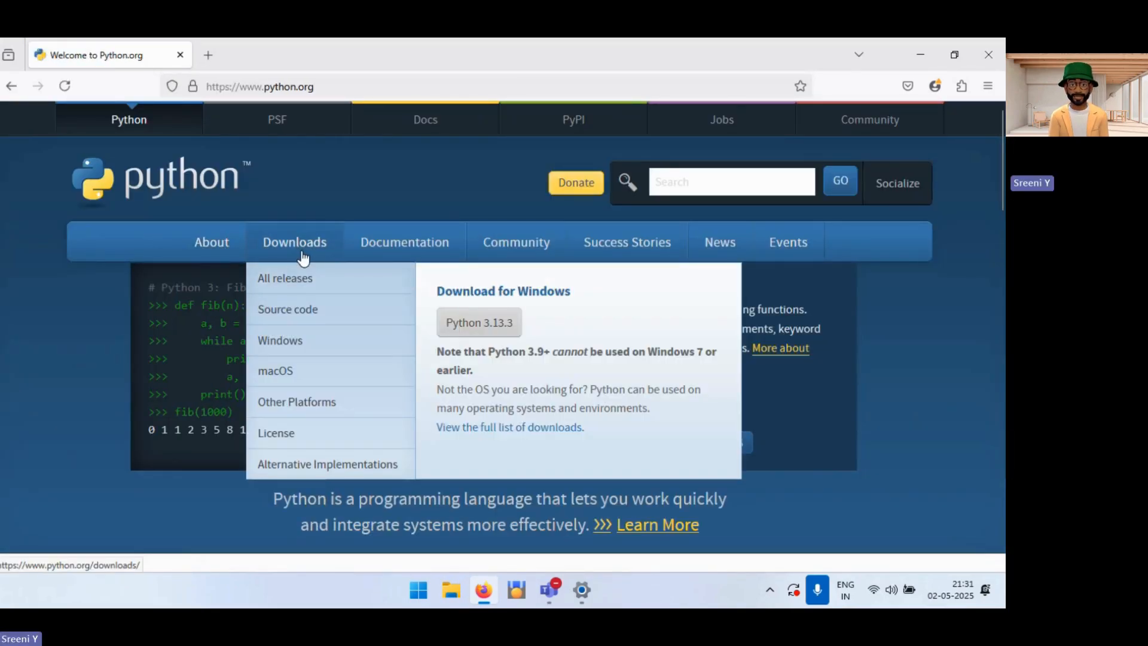
left_click(285, 342)
scroll(285, 335, "down", 3)
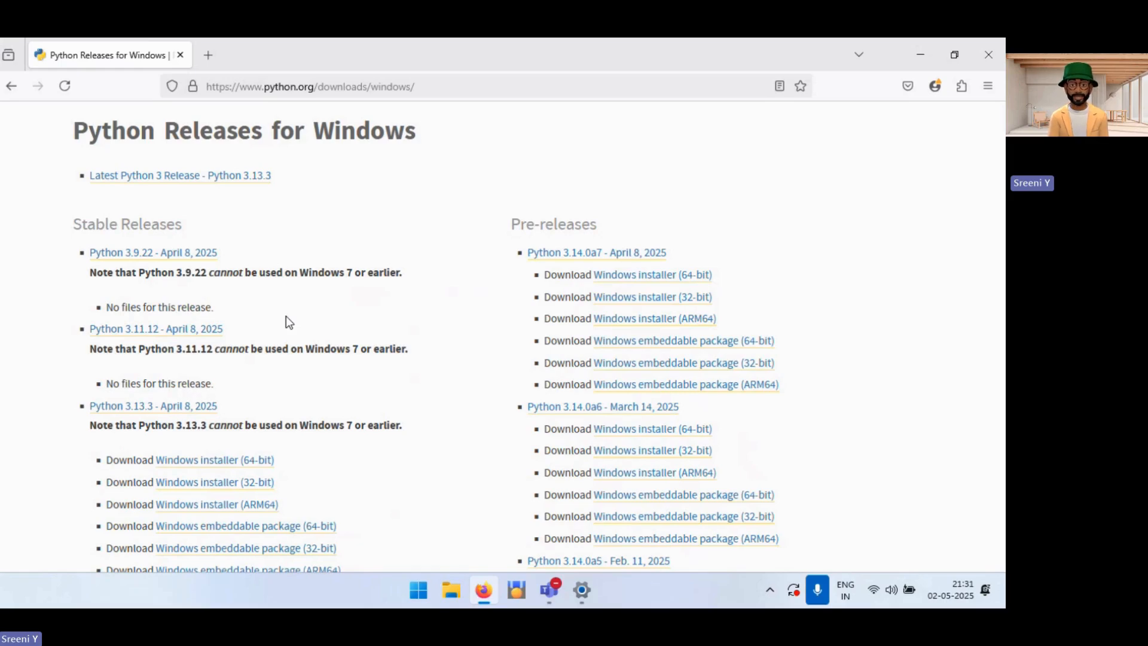
Examine the Stable Releases and Pre-releases lists of Windows downloads.
scroll(286, 316, "down", 2)
scroll(286, 314, "up", 2)
scroll(352, 362, "down", 3)
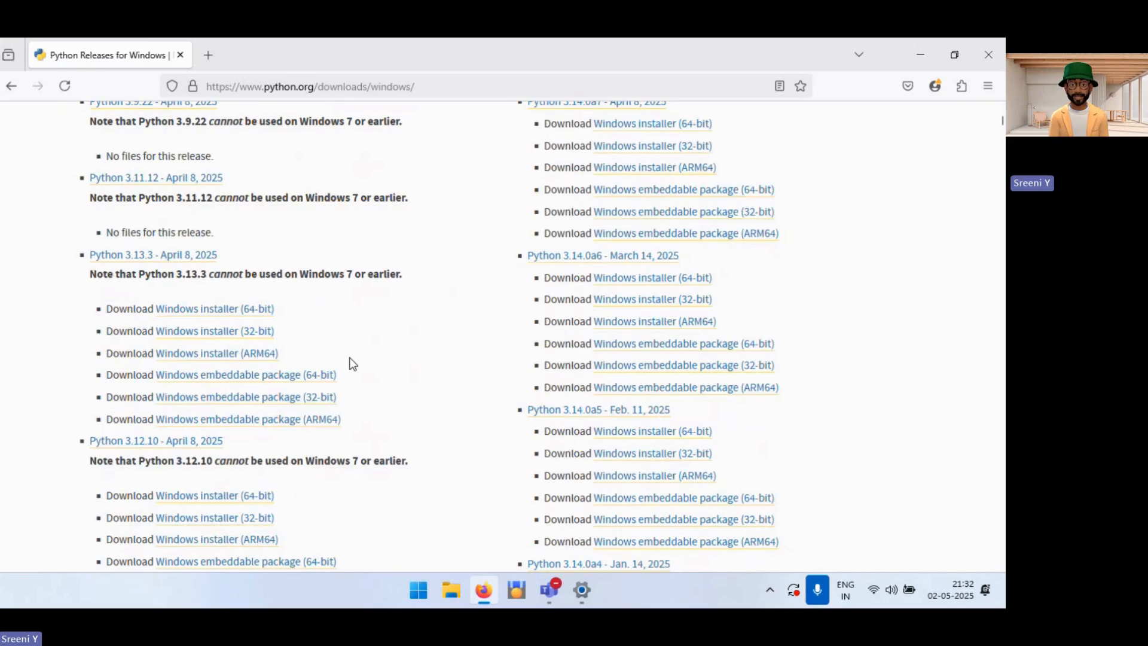
scroll(352, 362, "up", 3)
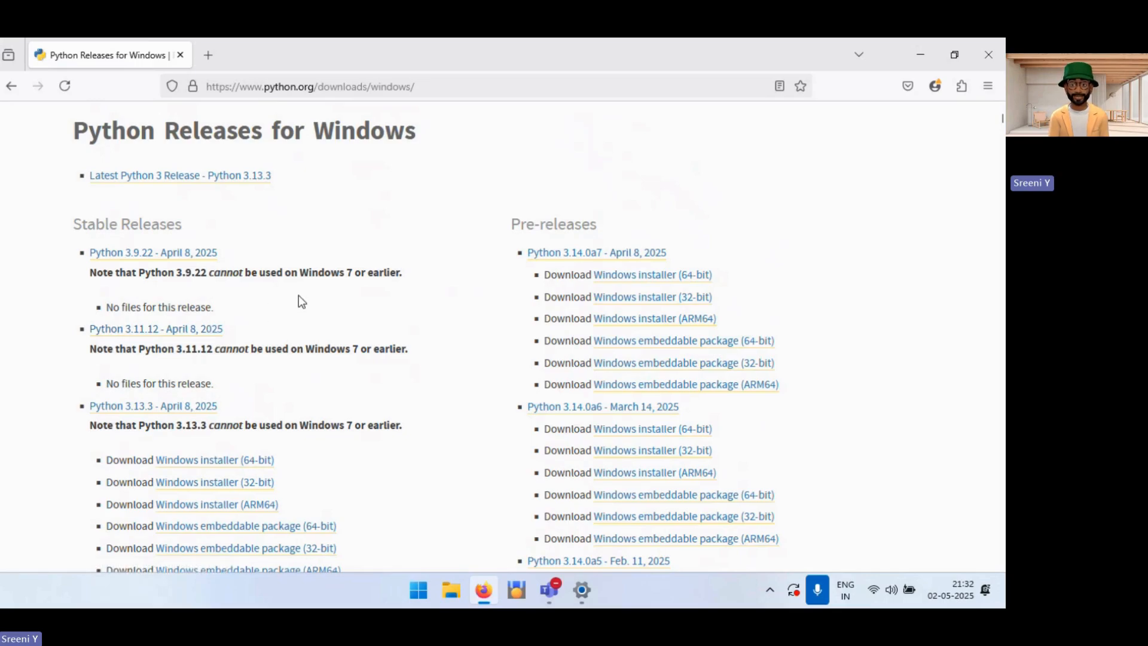
left_click_drag(615, 220, 375, 220)
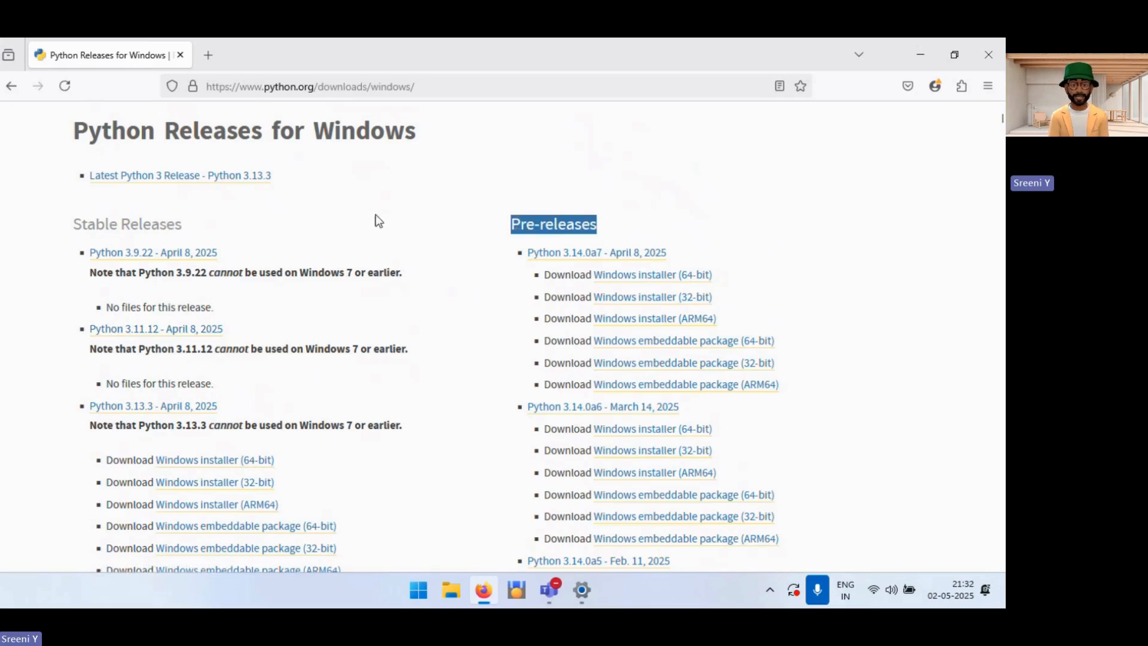
left_click(374, 220)
left_click_drag(76, 226, 194, 228)
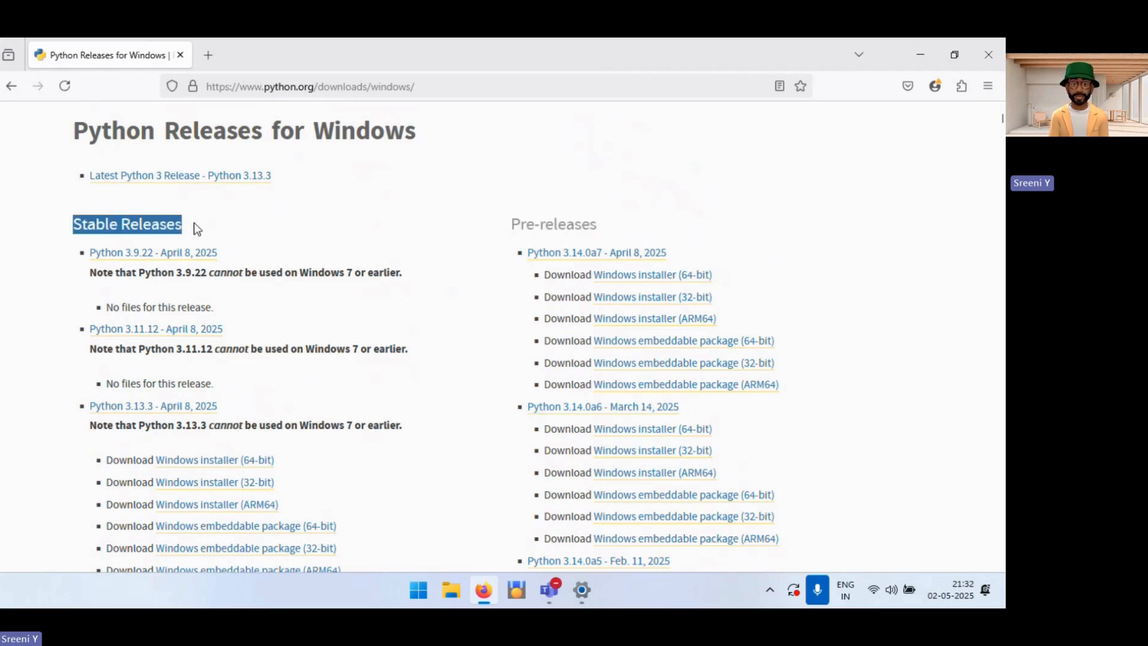
left_click(342, 223)
scroll(219, 206, "up", 1)
From the latest Python 3 release page (3.13.3), download the 64-bit Windows installer as python-3.13.3-amd64.exe to the Downloads folder.
left_click(154, 252)
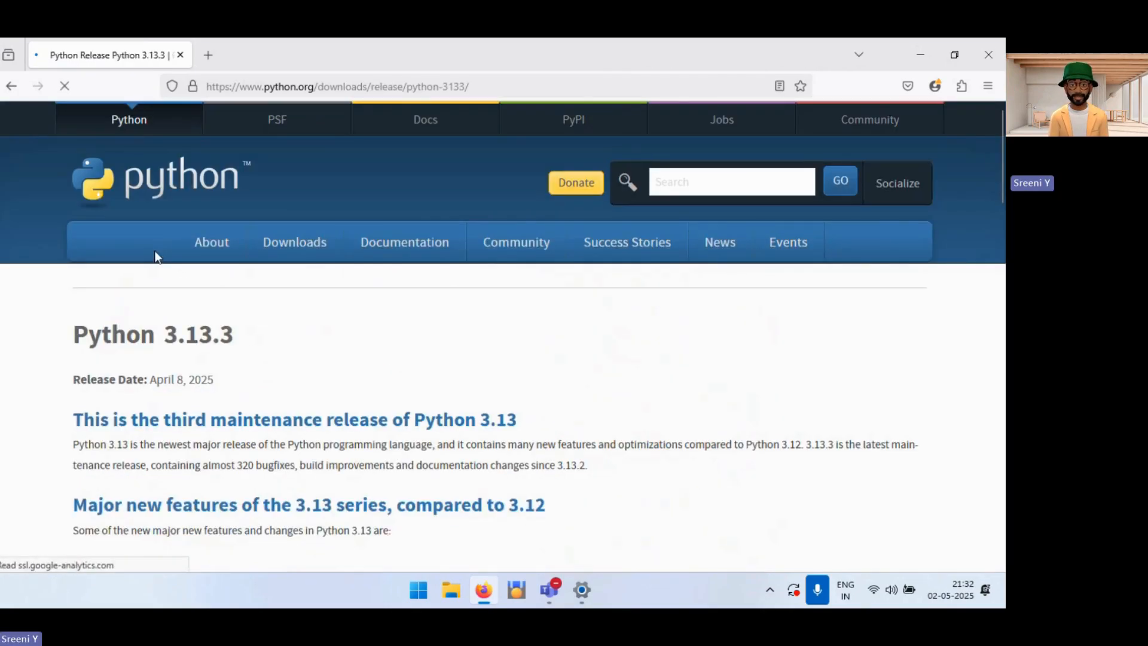
scroll(214, 350, "down", 1)
scroll(214, 350, "down", 15)
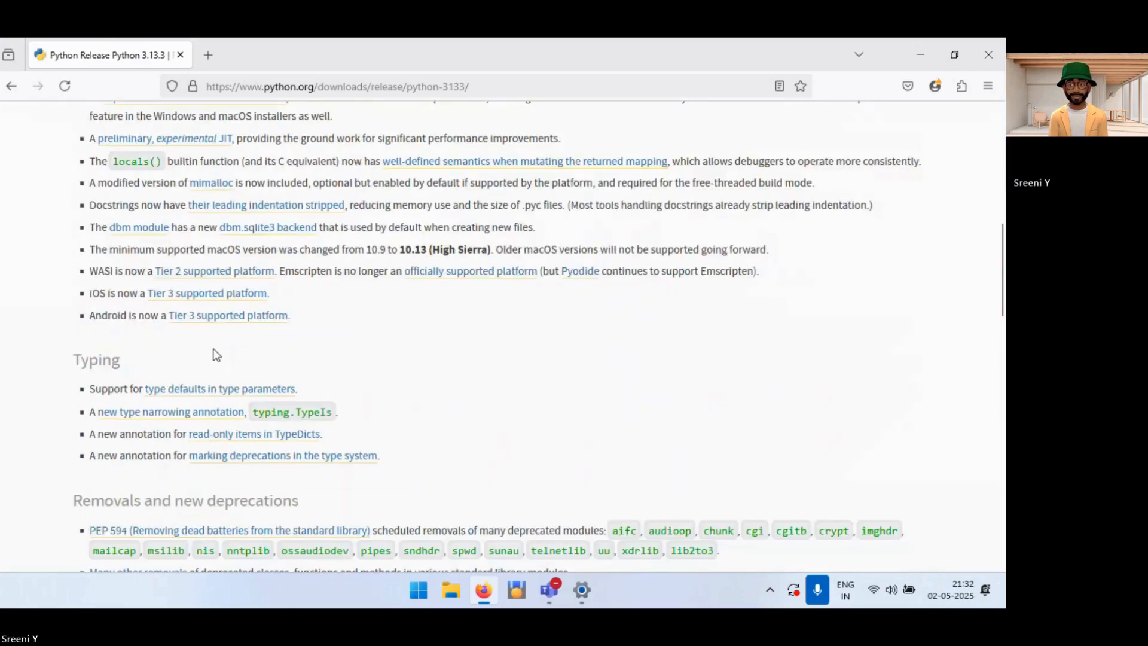
scroll(217, 355, "up", 5)
scroll(218, 352, "down", 6)
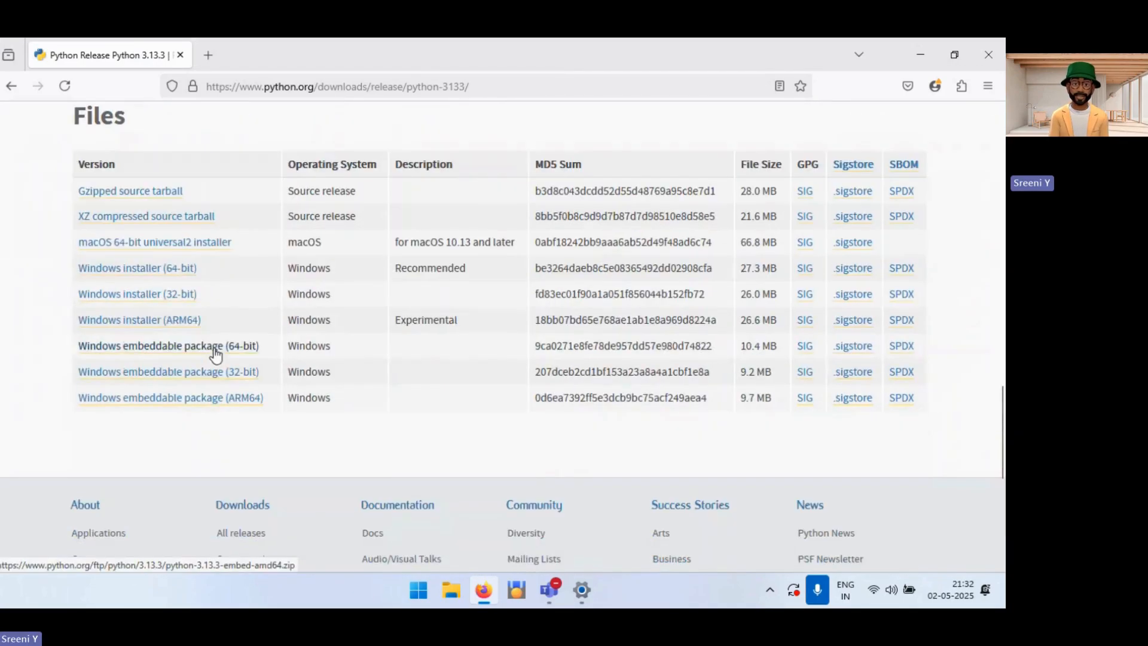
left_click(178, 268)
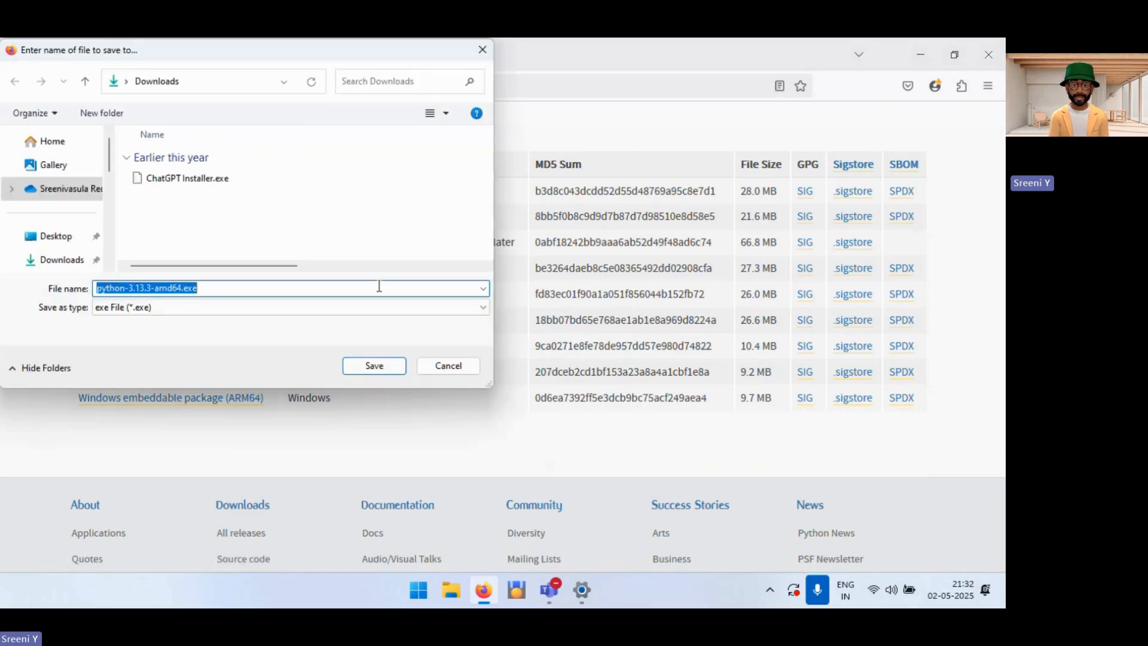
left_click(394, 365)
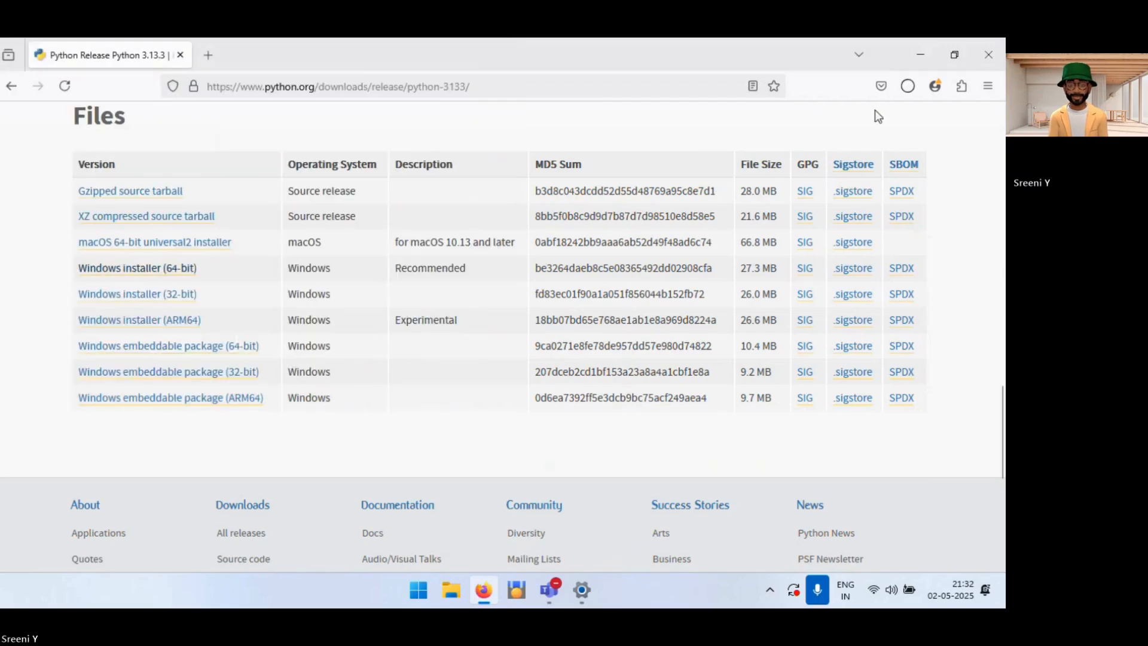
Launch the downloaded python-3.13.3-amd64.exe installer from the browser's download list.
left_click(909, 90)
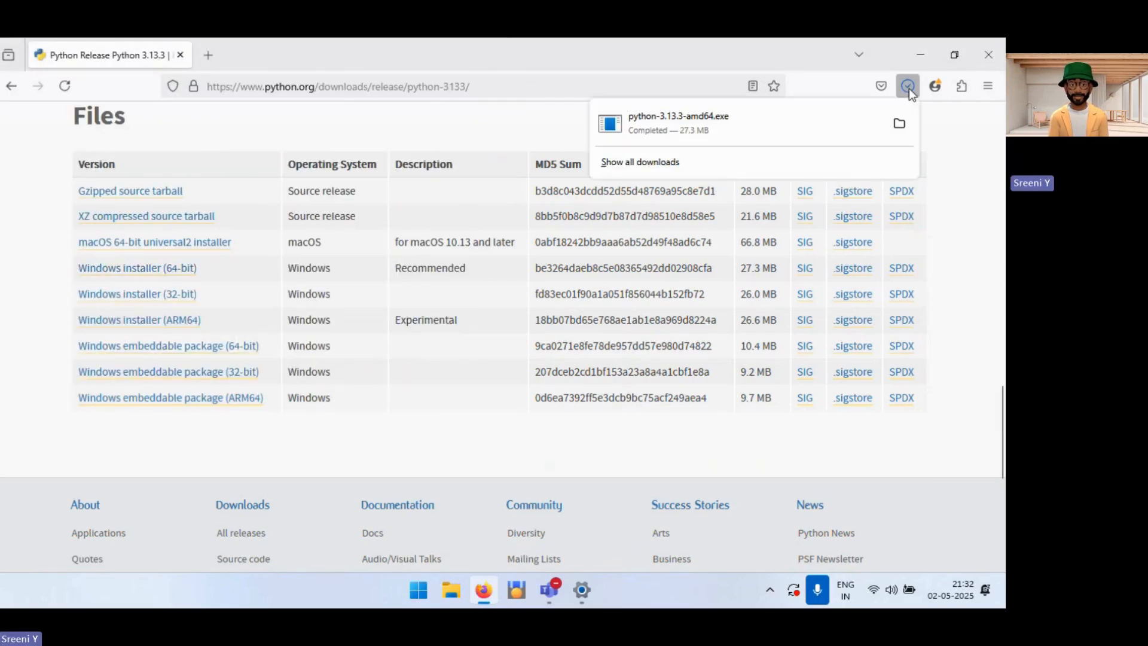
left_click(661, 116)
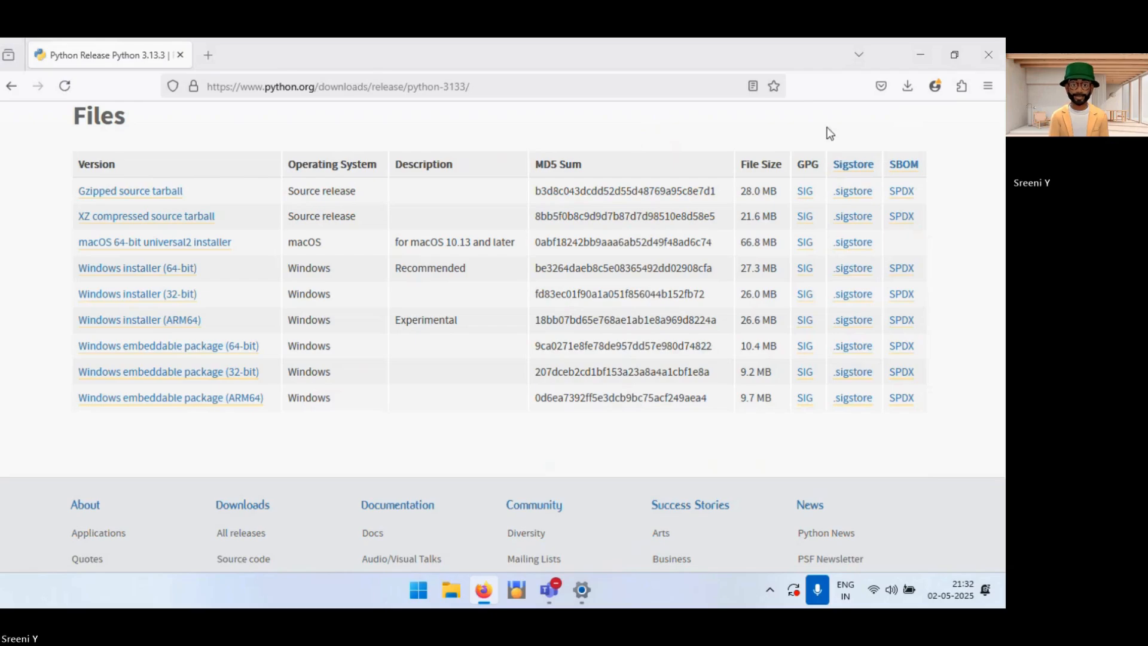
left_click(908, 86)
left_click(661, 131)
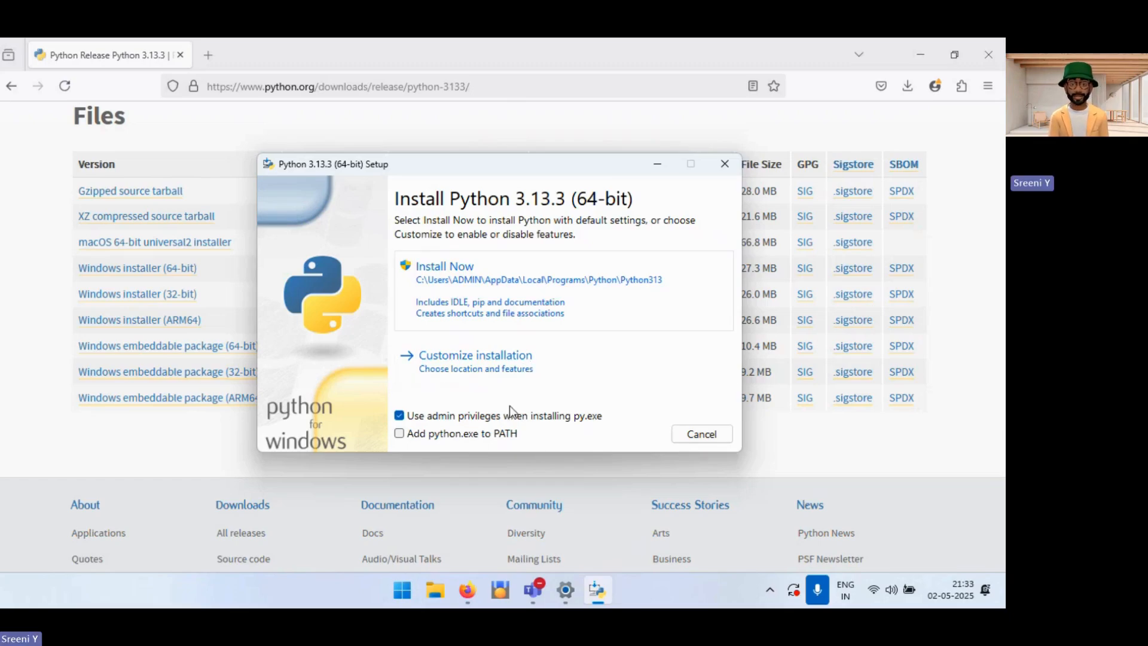
Install Python 3.13.3 in the default location with the option to add python.exe to PATH.
left_click(458, 438)
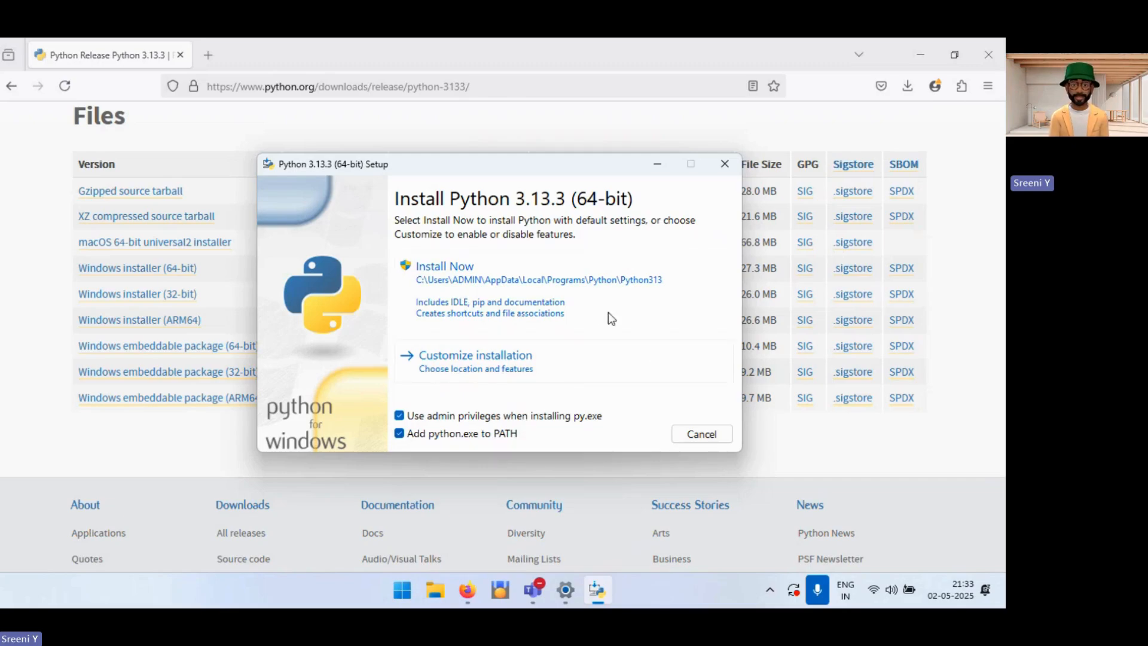
left_click(398, 435)
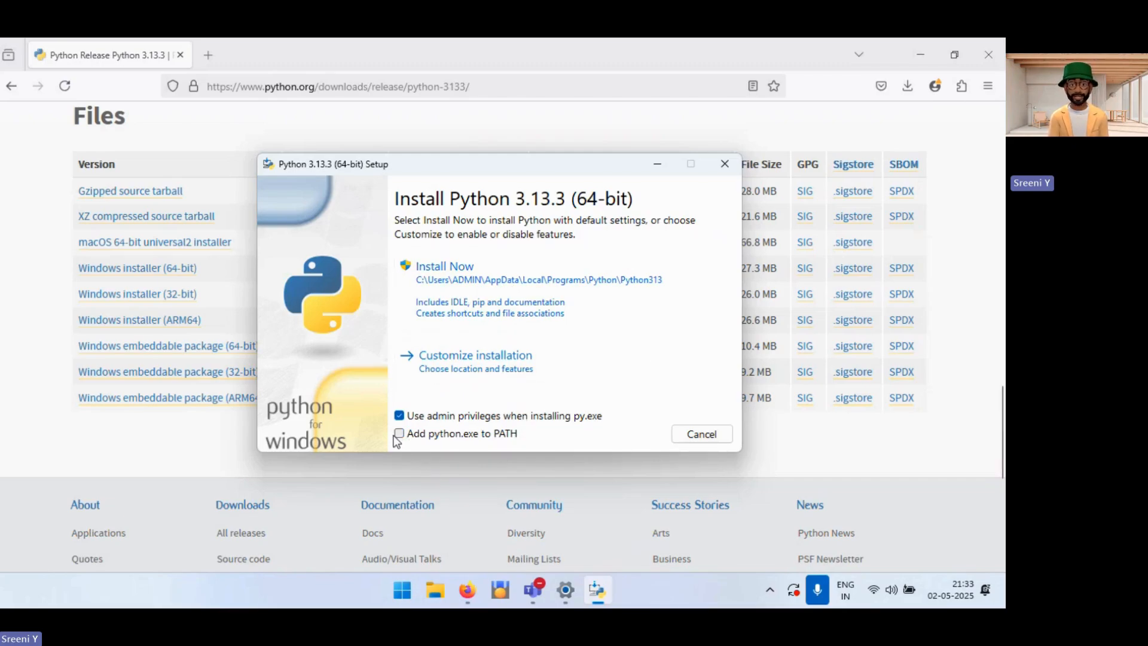
left_click(476, 283)
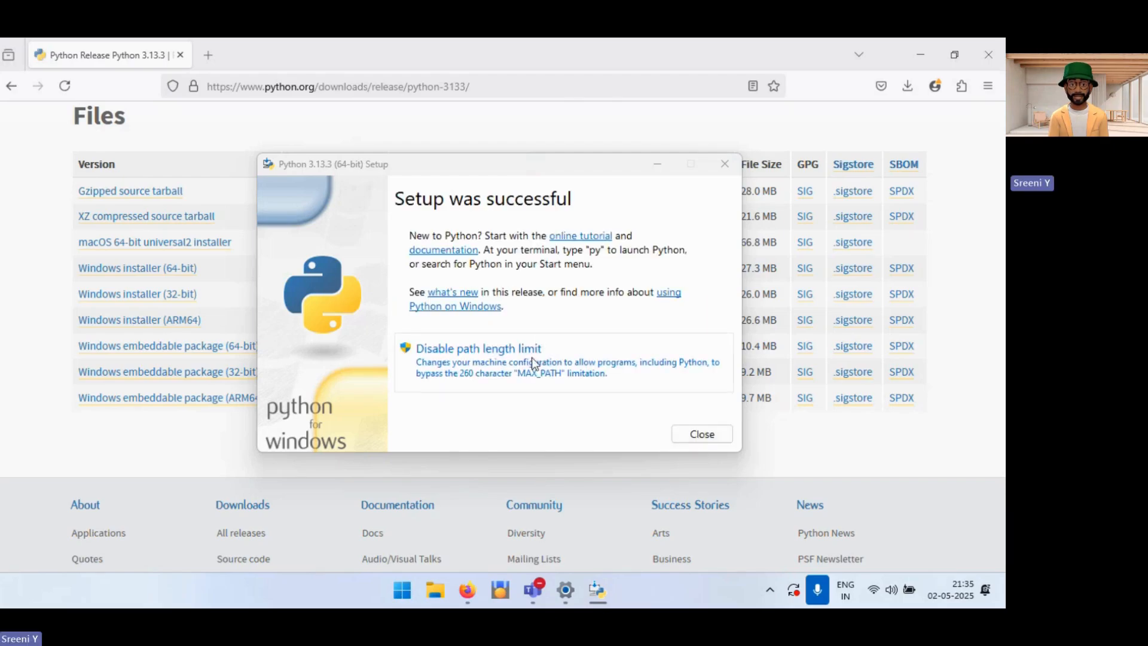
Try to disable the path length limit and close the Python setup.
left_click(537, 374)
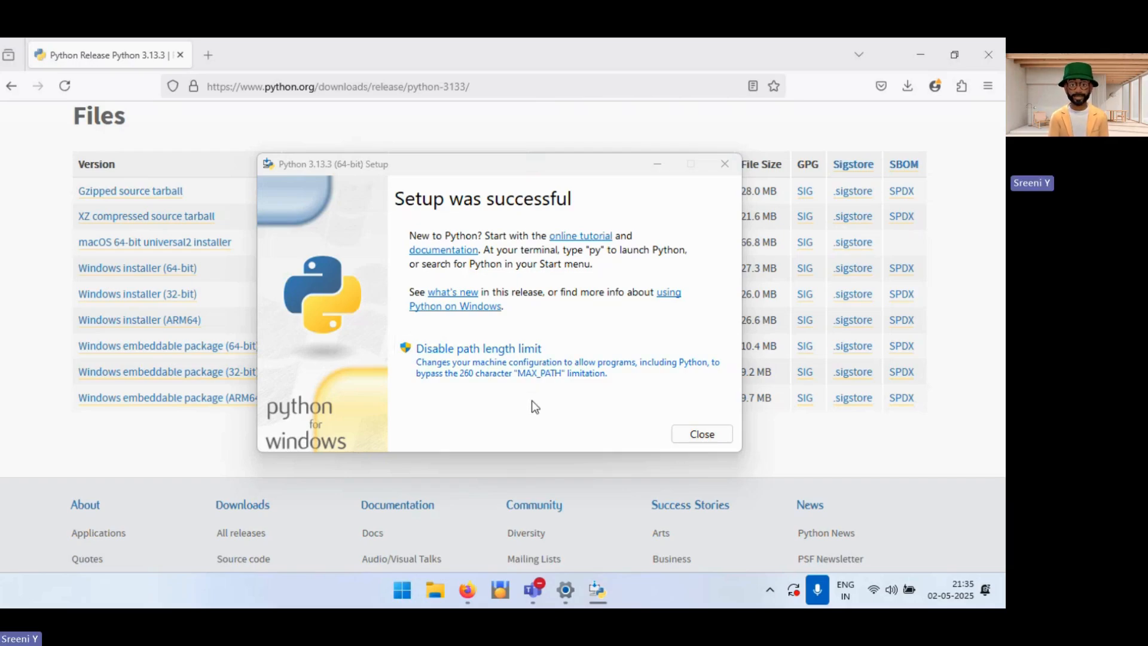
left_click(699, 434)
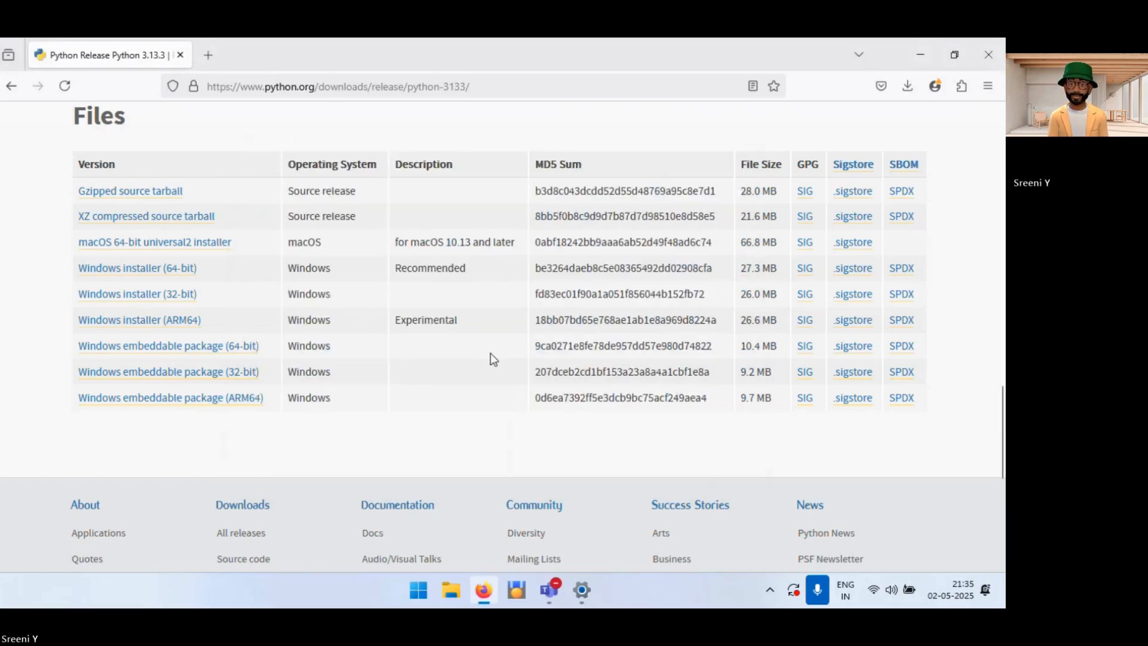
Open Command Prompt, start the interpreter with the python command, and check the reported Python version.
key("super")
type("cmd")
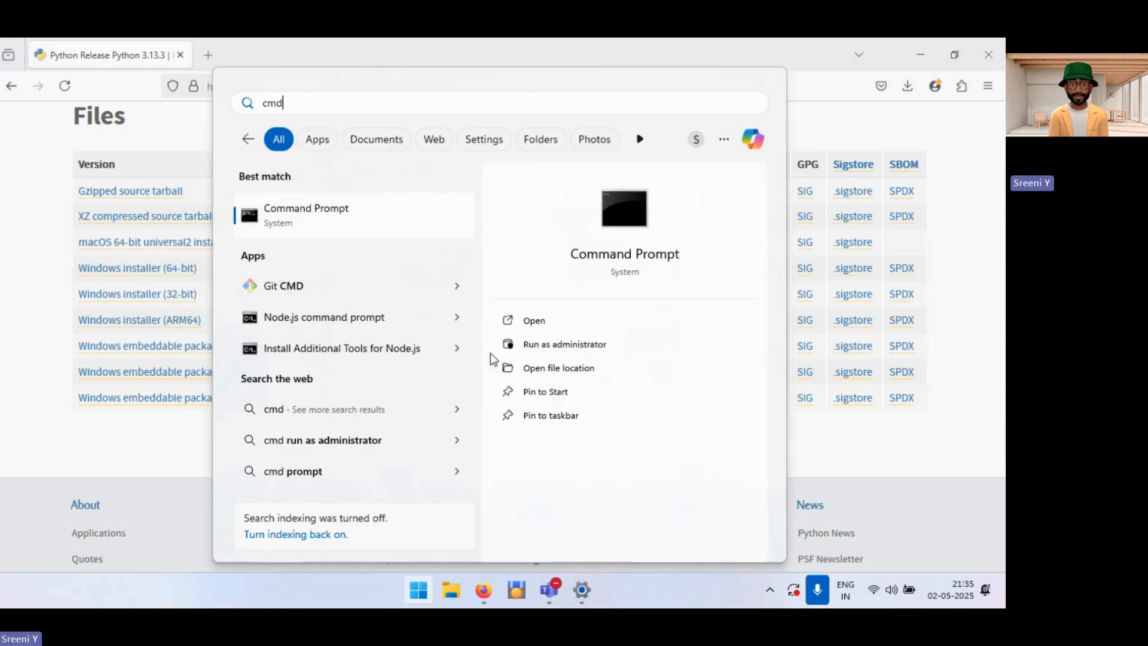
key("Return")
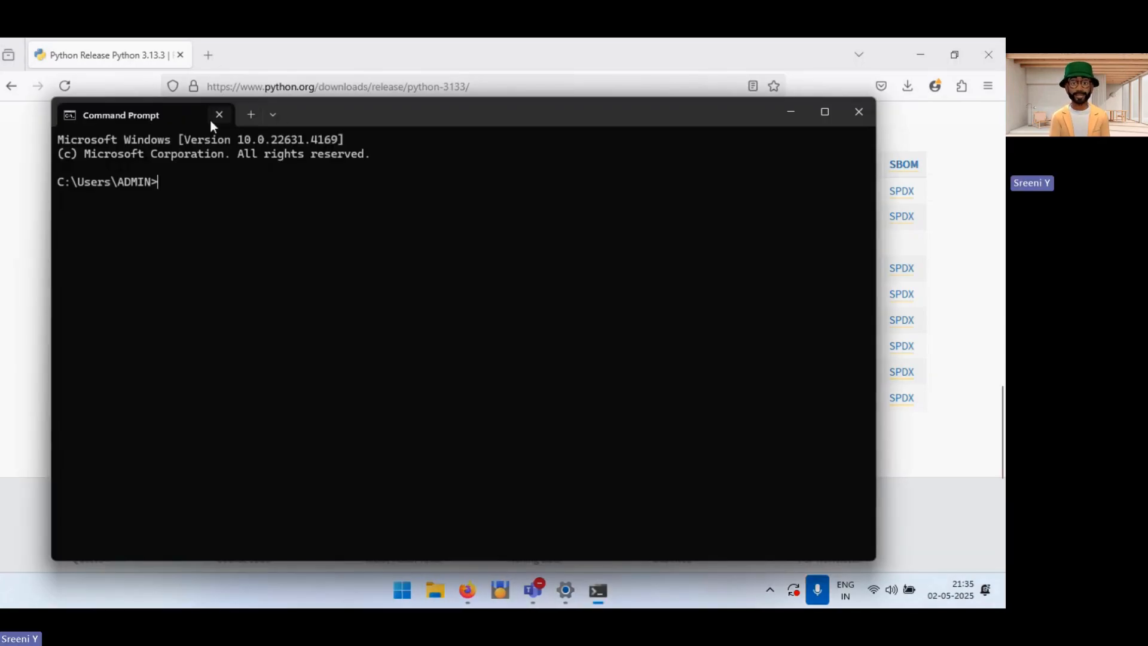
type("python")
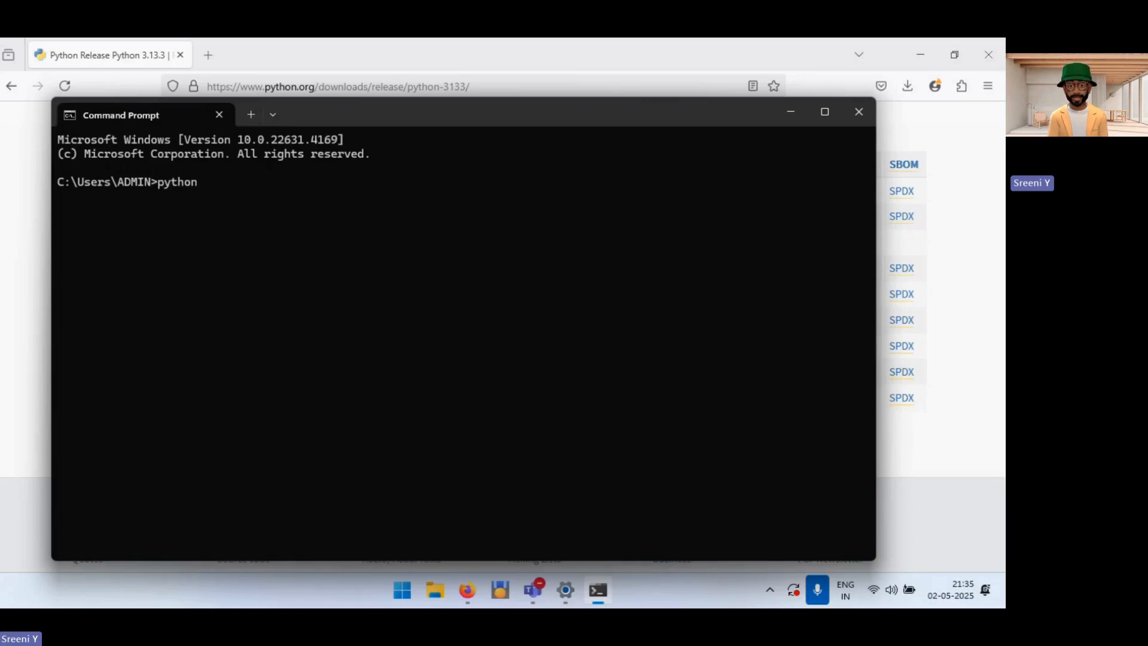
key("Return")
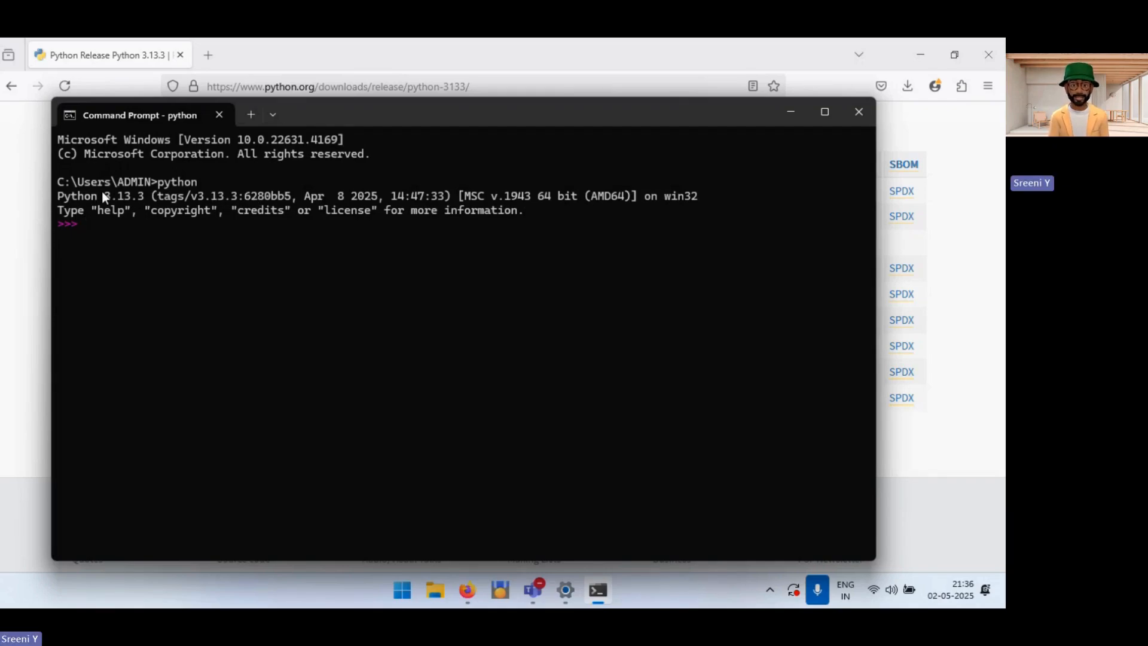
left_click_drag(113, 193, 140, 193)
left_click(248, 232)
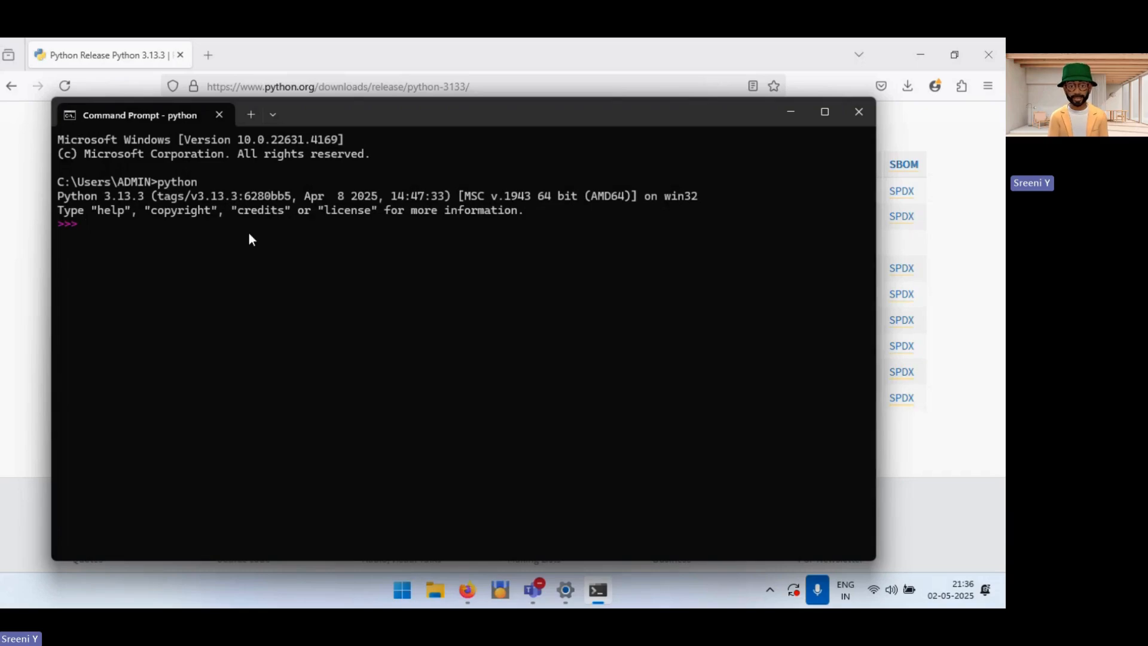
Run print("Hello") at the Python prompt.
type("print(")
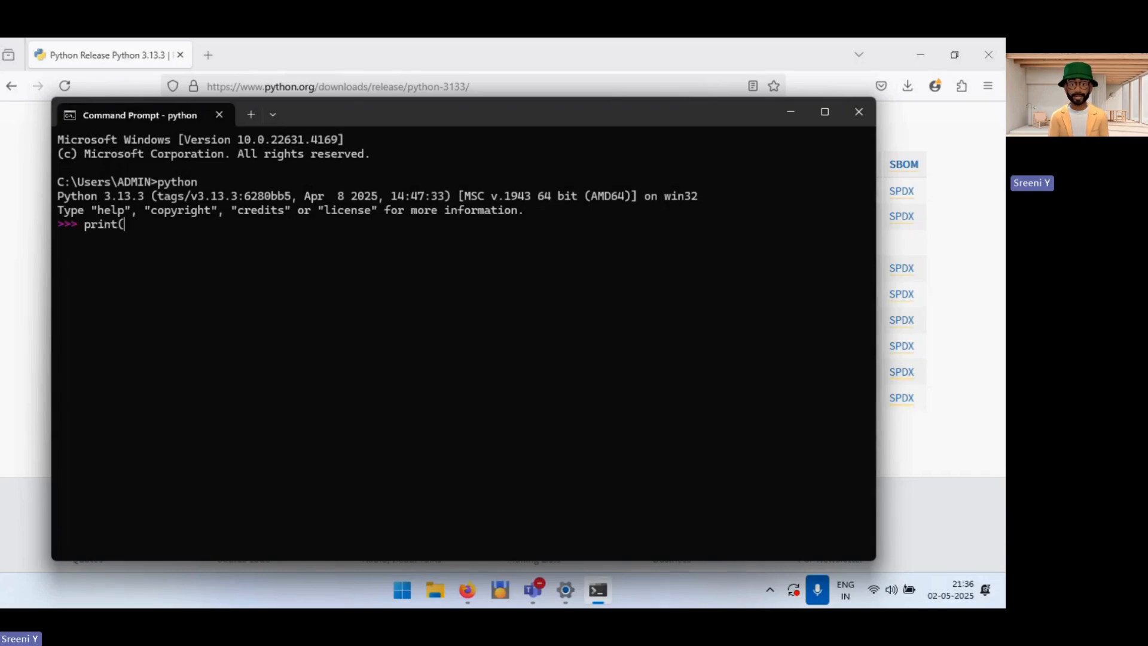
type("\"Hello")
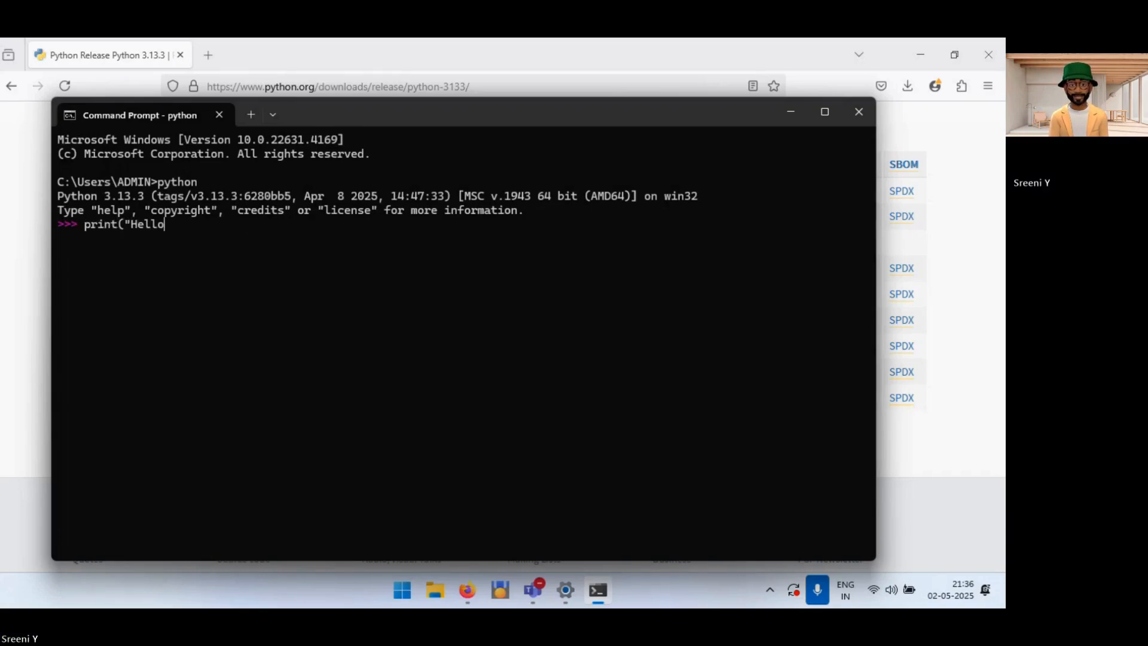
type("\")")
key("Return")
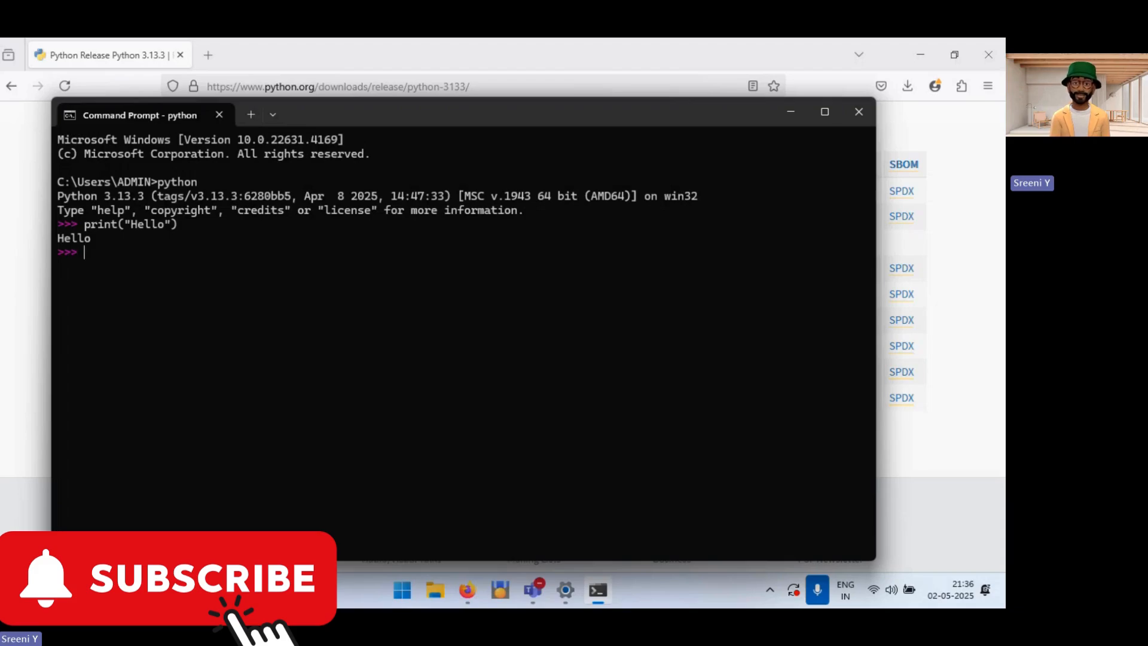
Evaluate 2+3 at the Python prompt and switch back to Firefox.
type("2+")
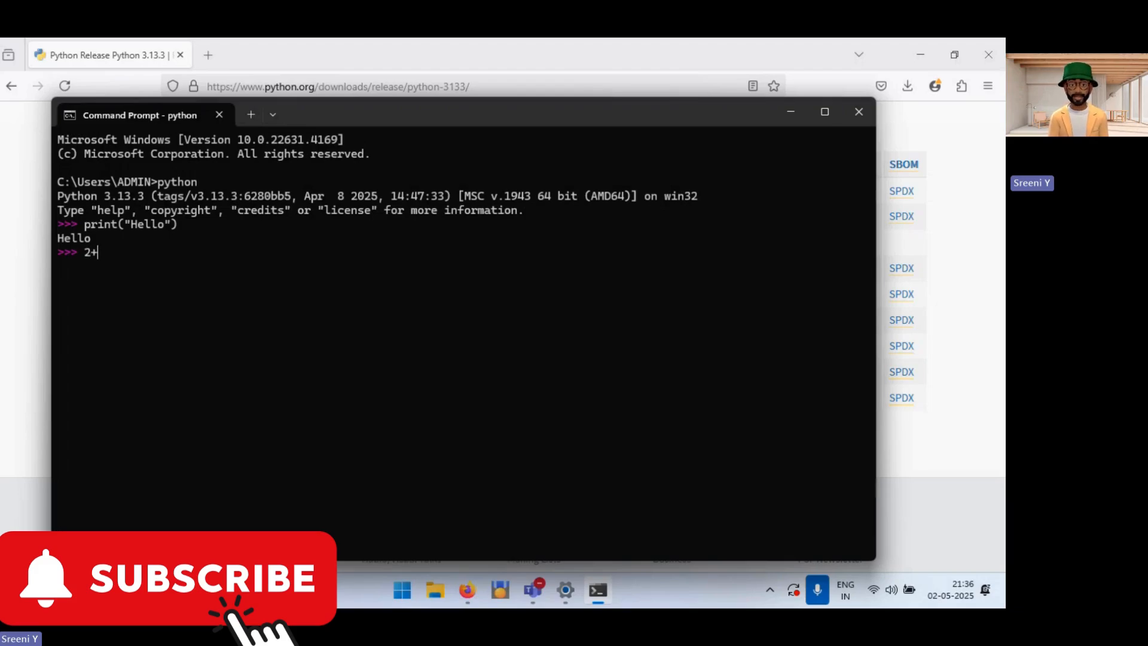
type("3")
key("Return")
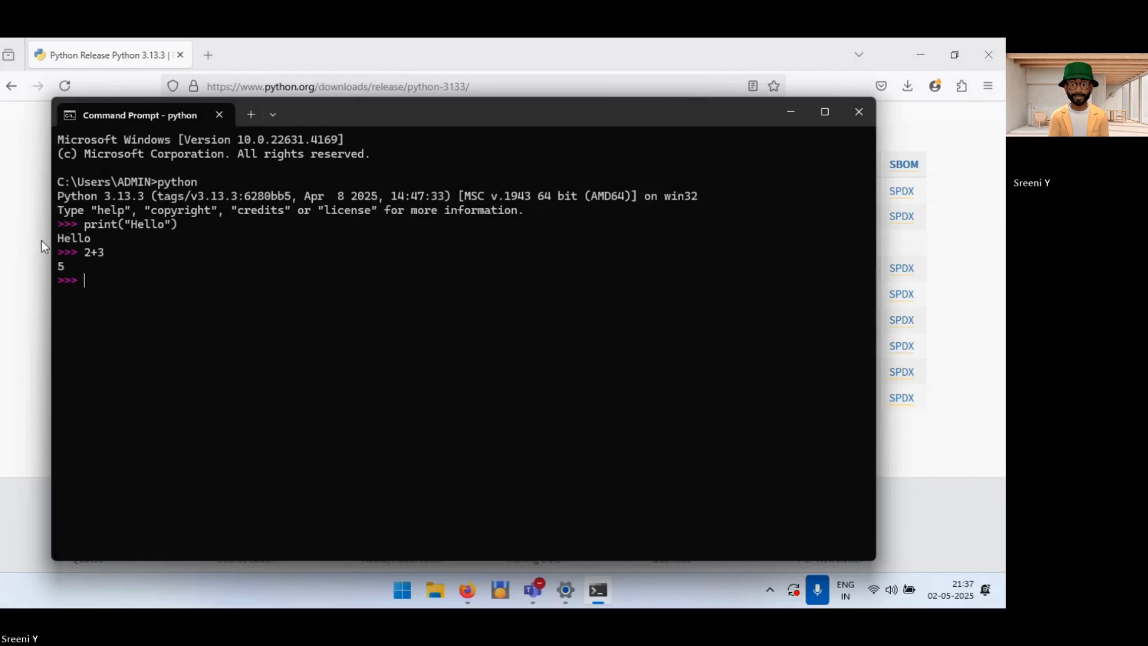
left_click(19, 269)
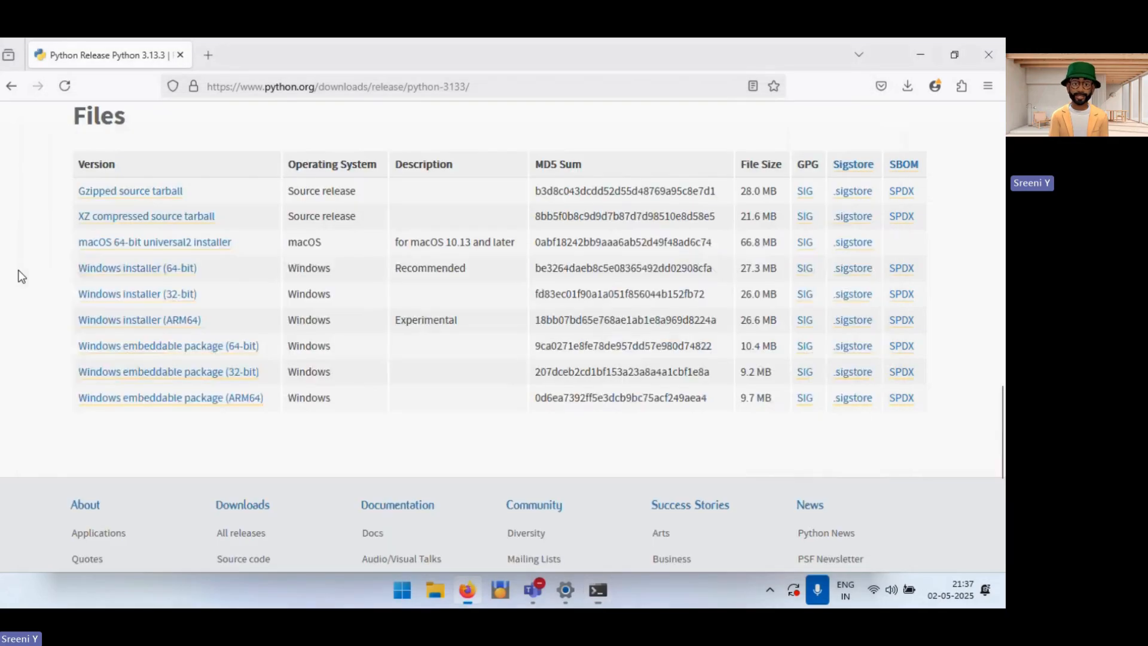
Search the web for "visual studio code" in a new browser tab and open the official code.visualstudio.com site.
left_click(209, 55)
type("visual stgu")
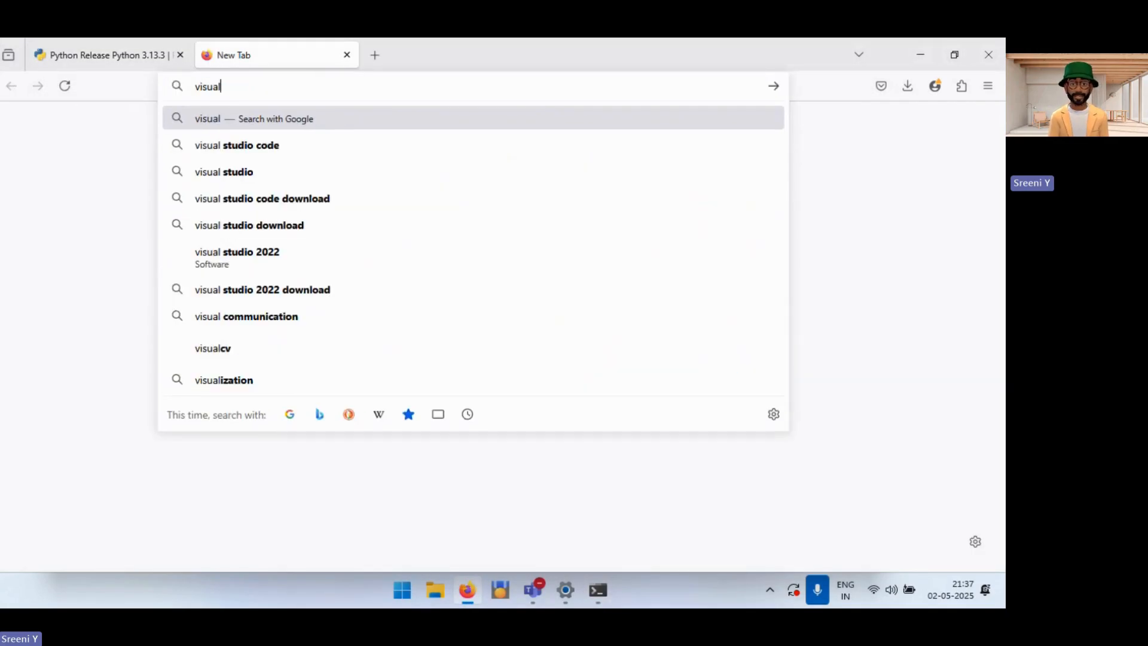
key("BackSpace")
key("BackSpace")
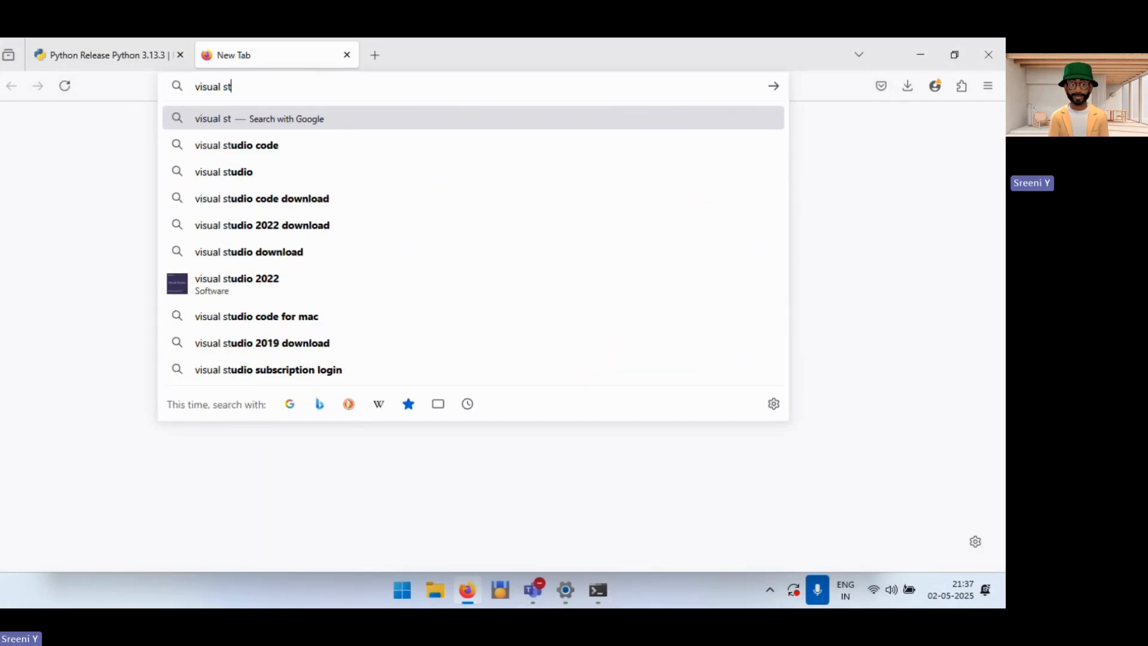
type("u")
left_click(232, 148)
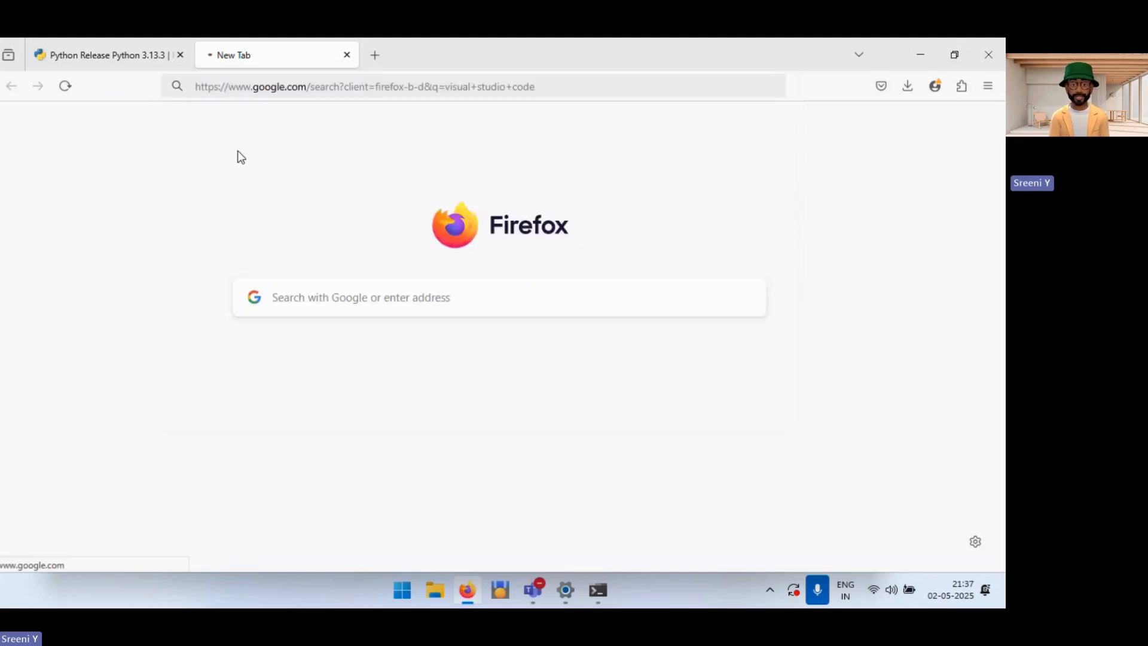
left_click(203, 263)
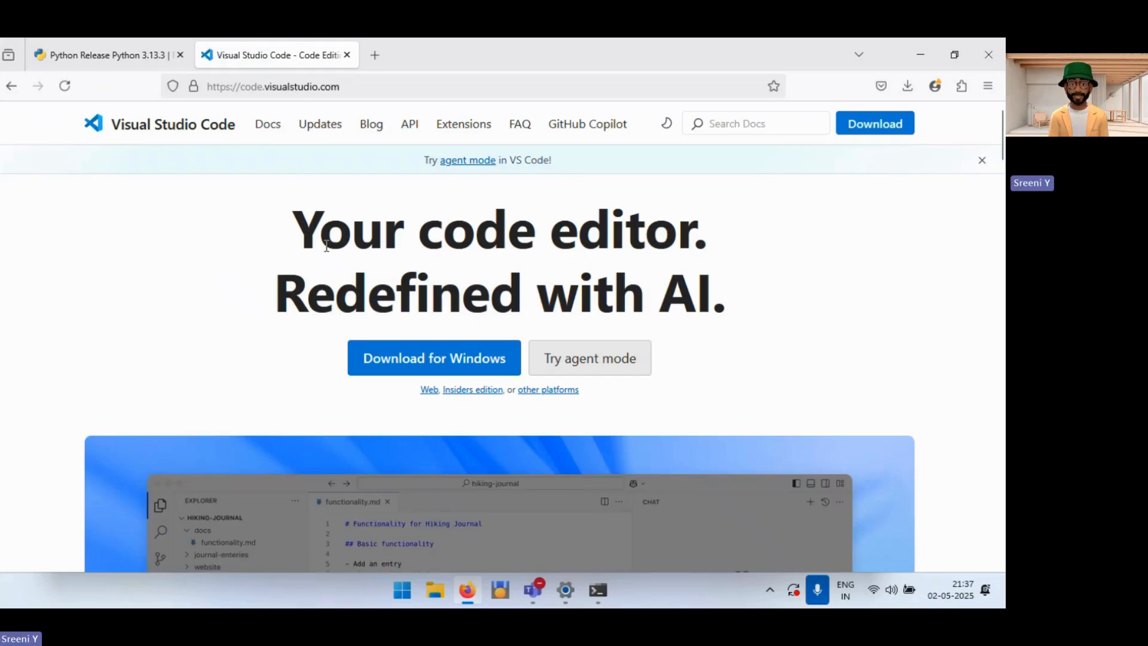
Start downloading Visual Studio Code for Windows from its official home page.
scroll(143, 287, "down", 1)
scroll(129, 326, "up", 1)
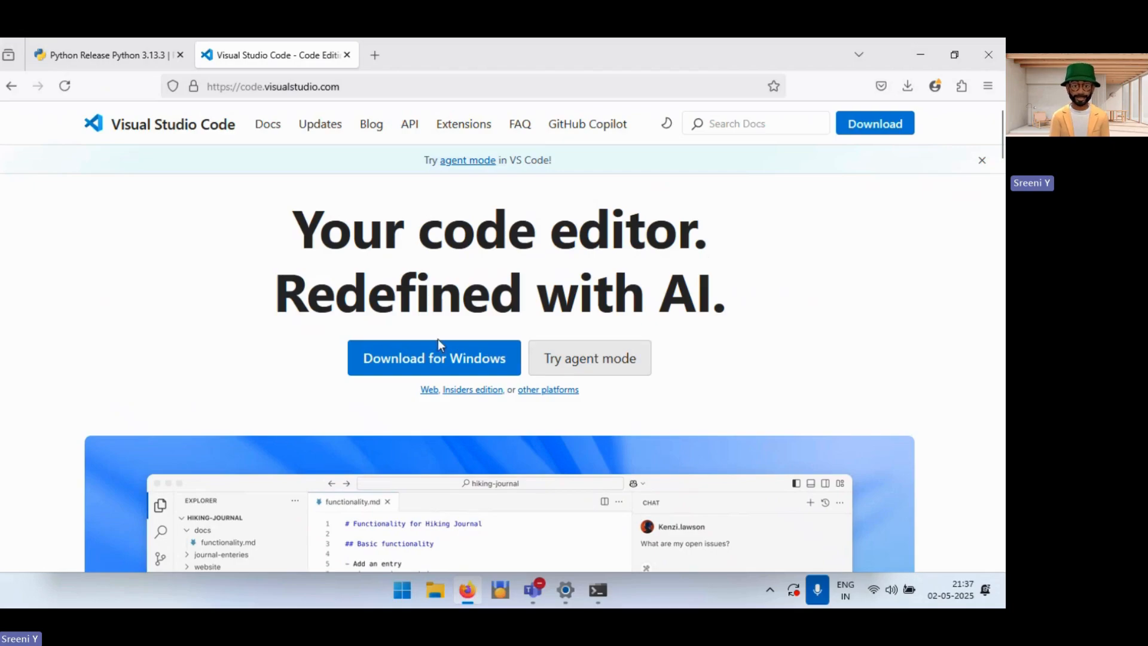
left_click(426, 362)
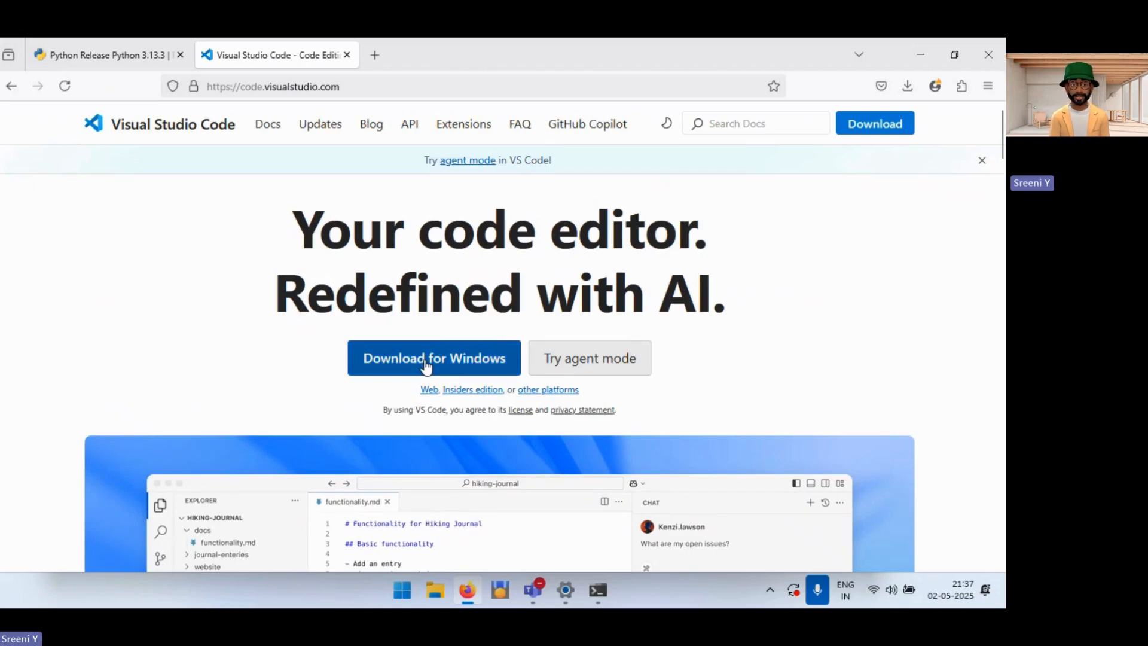
left_click(377, 359)
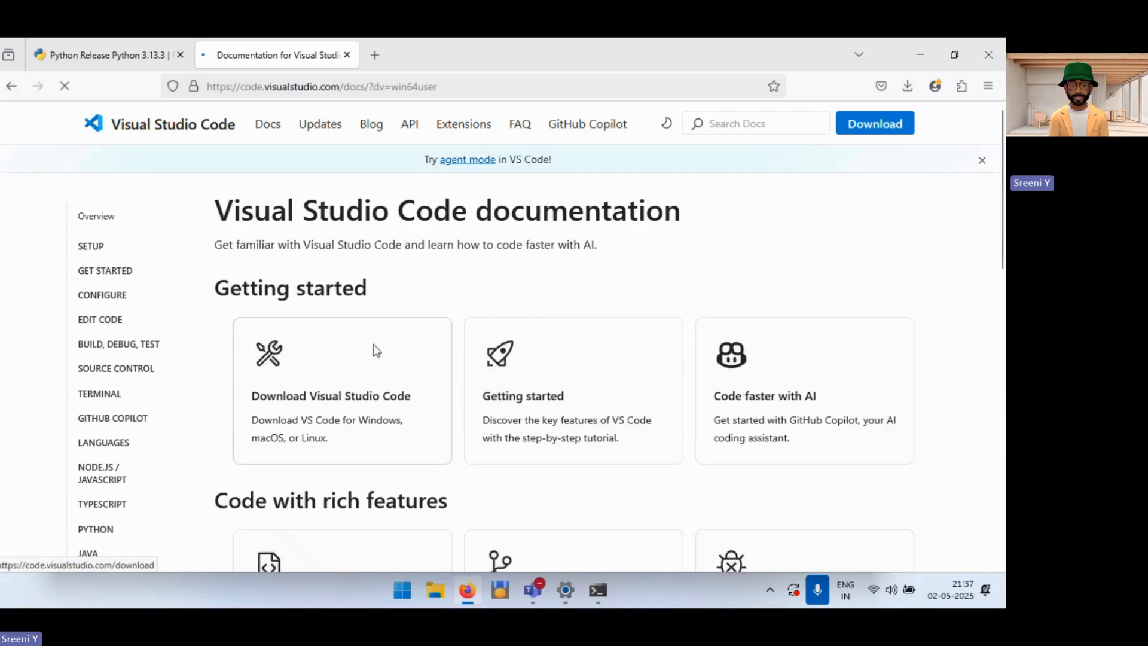
scroll(365, 311, "down", 3)
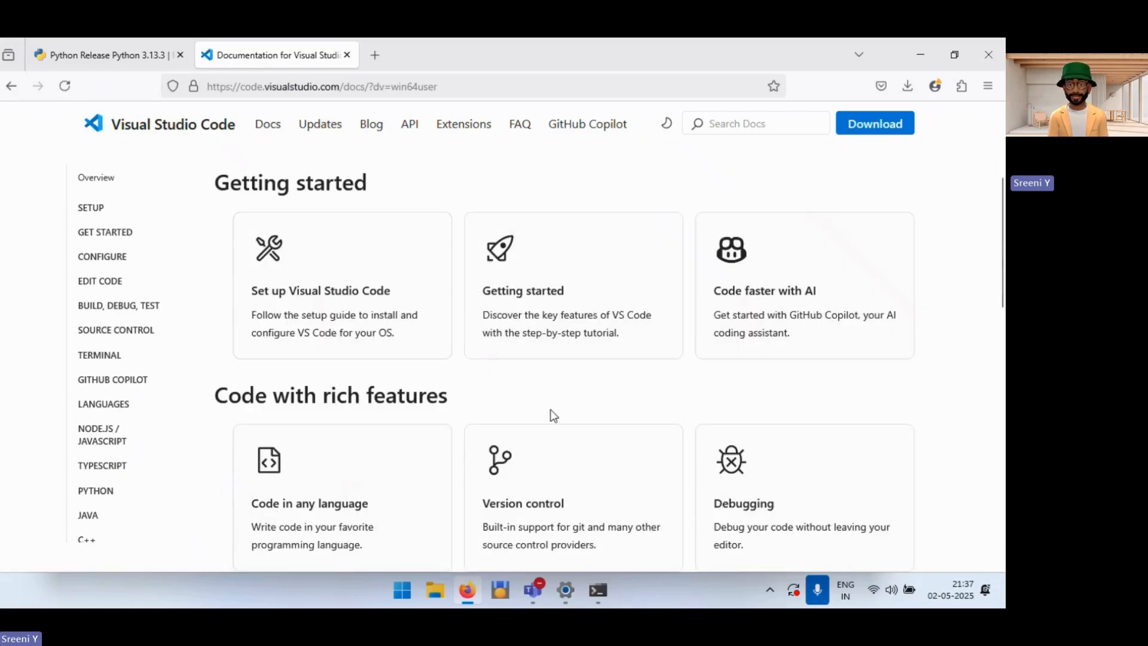
left_click(471, 369)
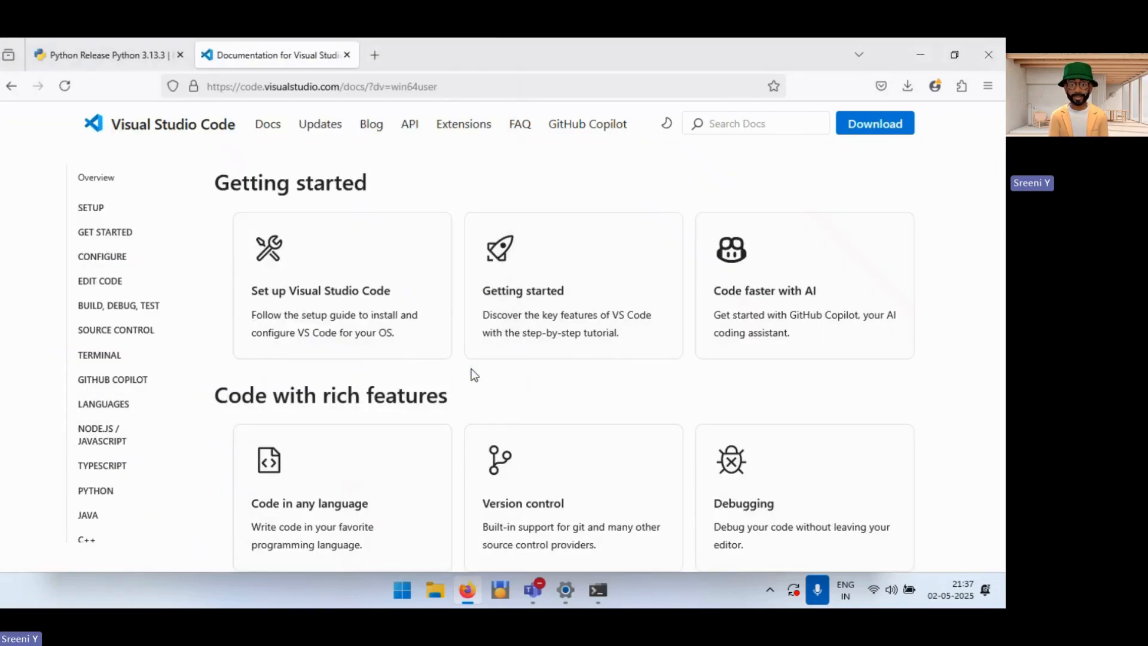
scroll(471, 374, "up", 3)
scroll(471, 374, "down", 3)
scroll(278, 361, "up", 3)
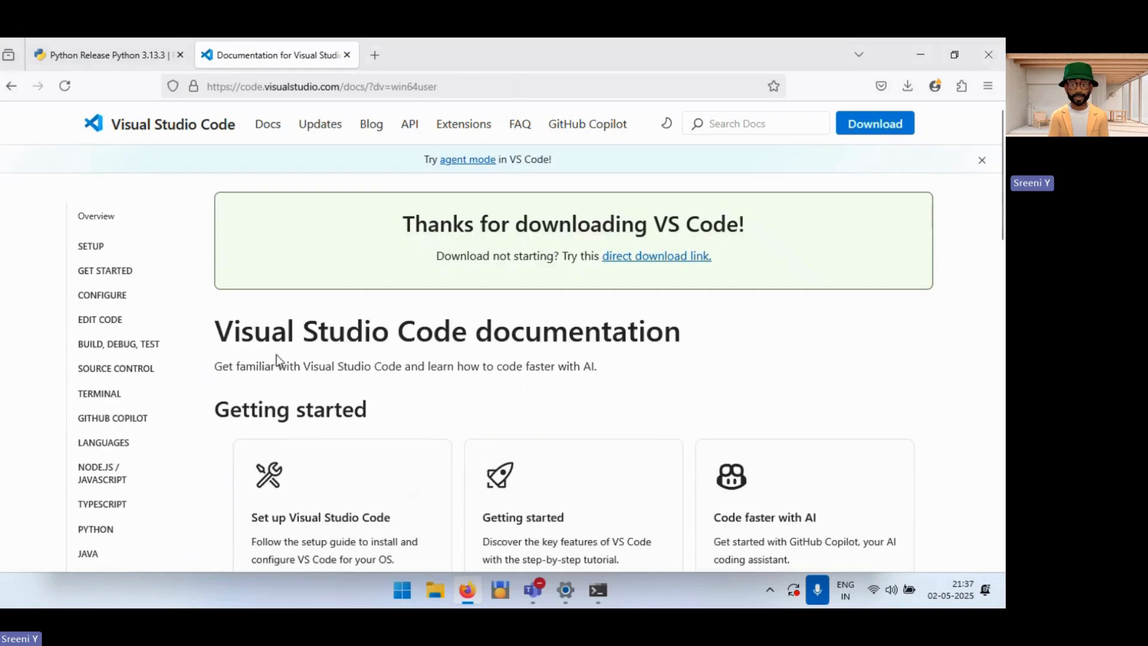